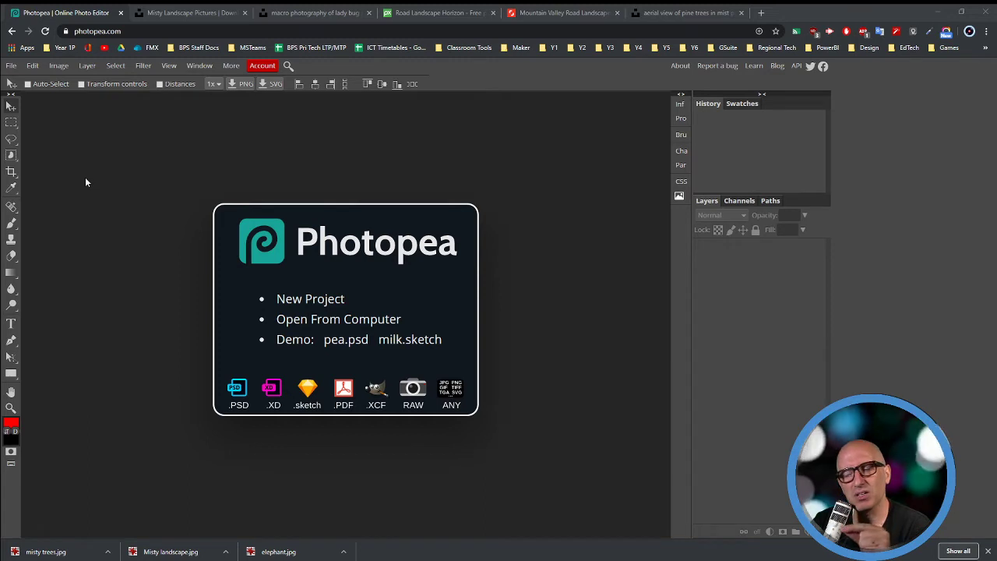
Switch to the Unsplash misty landscape results and browse the photos for a suitable background image
click(189, 15)
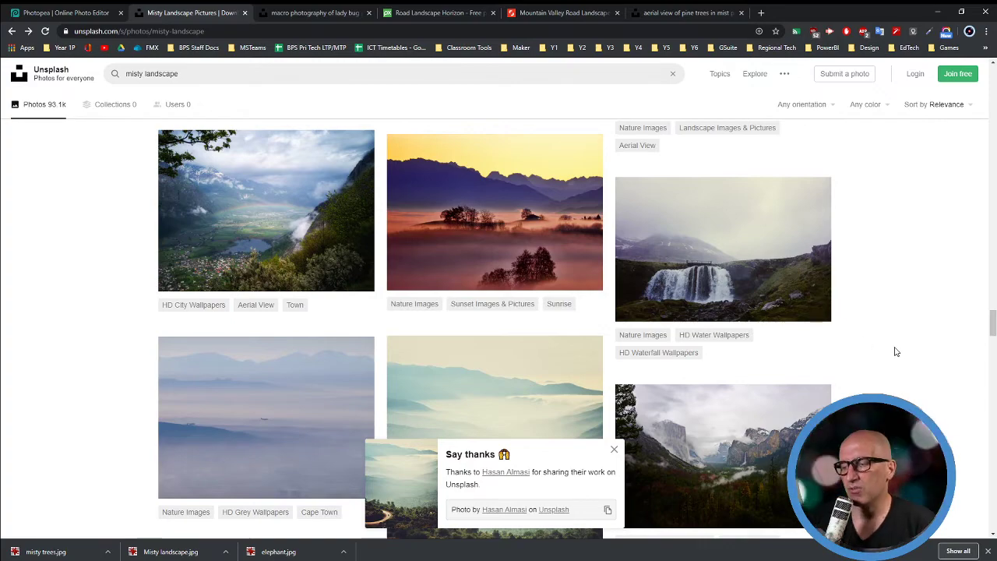
scroll(896, 357, up, 4)
scroll(899, 372, up, 3)
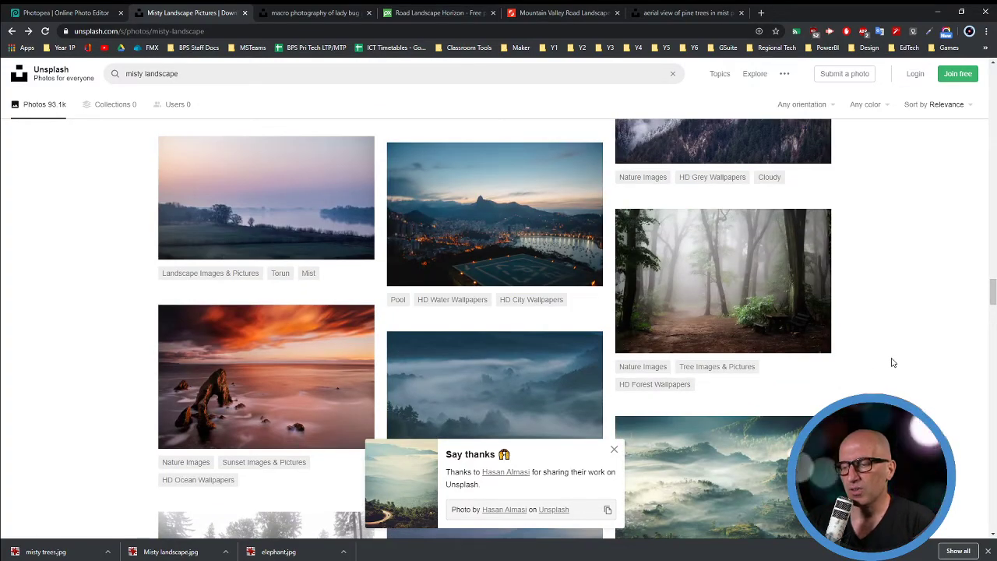
scroll(893, 363, up, 8)
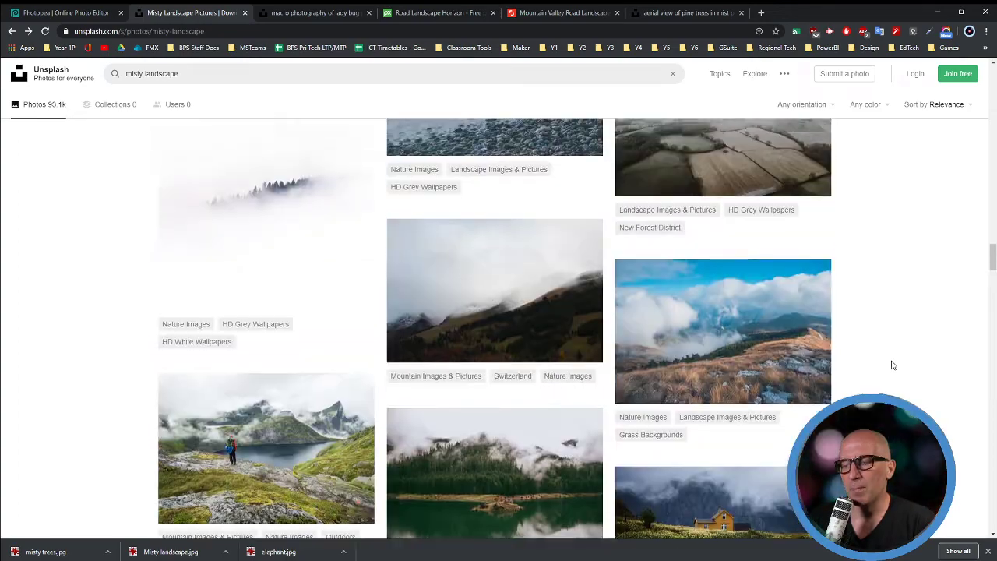
scroll(894, 366, up, 5)
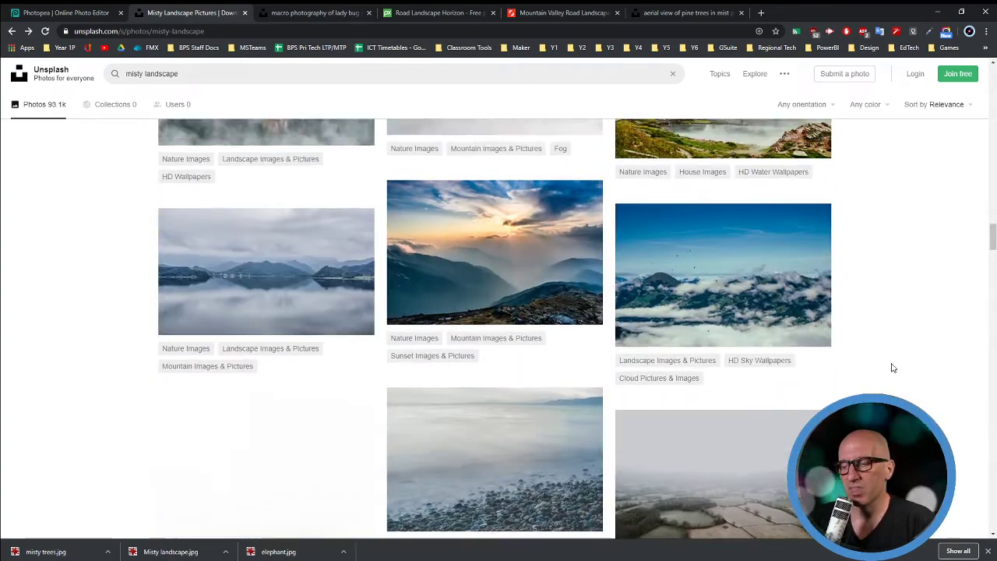
scroll(893, 368, up, 10)
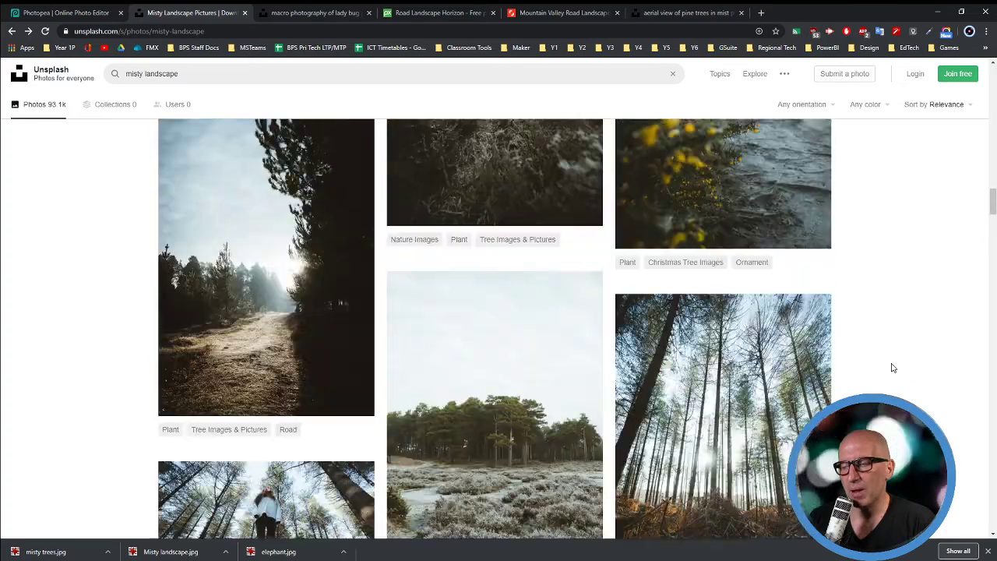
scroll(894, 368, up, 8)
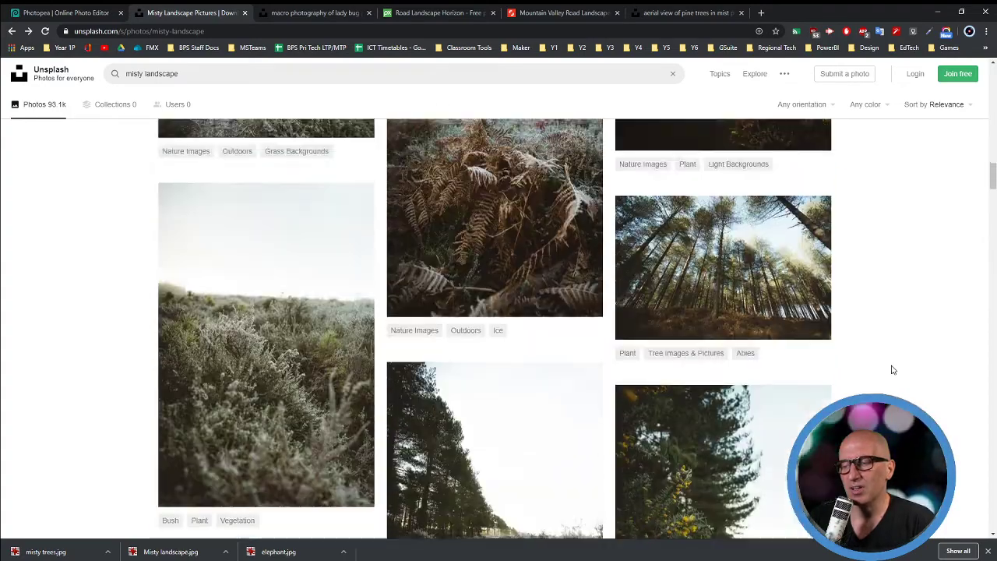
scroll(894, 370, up, 6)
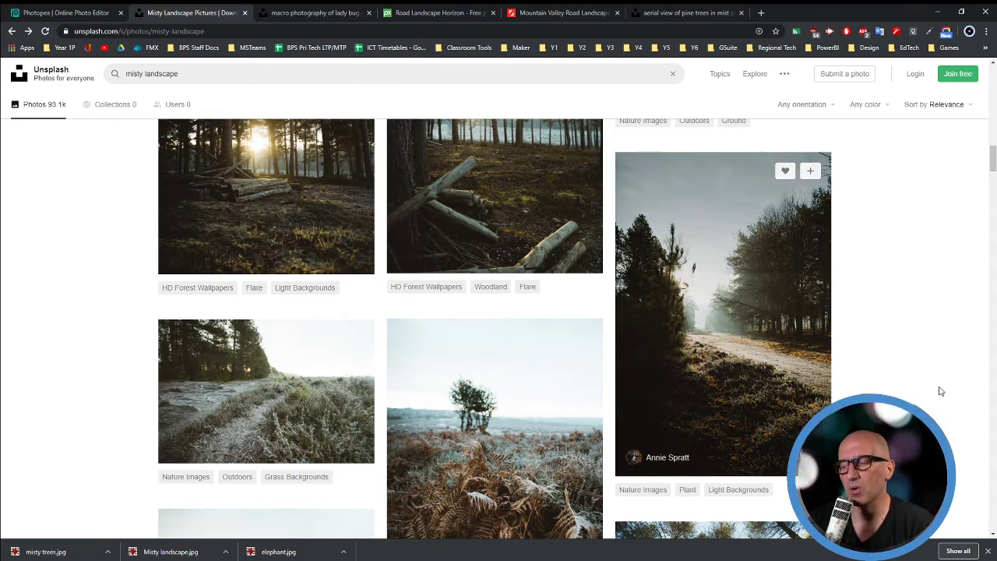
Preview the portrait photo of the sunlit woodland path, and close the preview
click(782, 370)
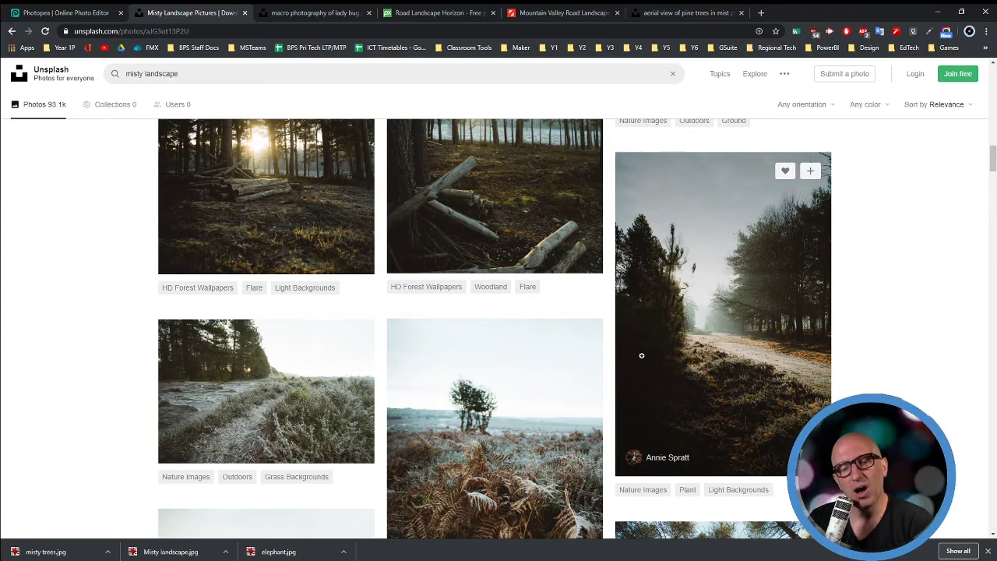
click(736, 381)
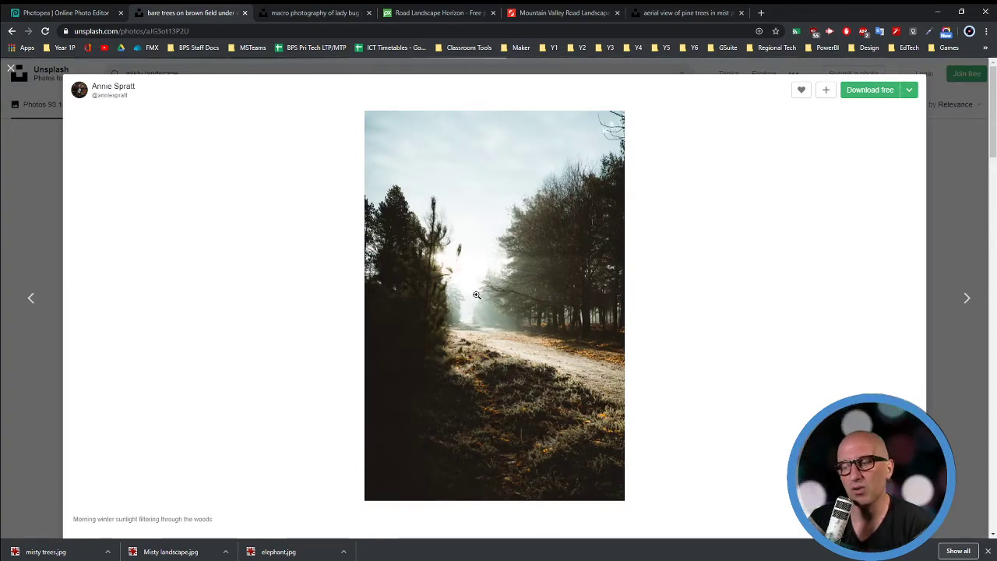
click(959, 127)
Look through the remaining forest and mountain photos up to the start of the misty landscape results
scroll(616, 327, down, 5)
scroll(612, 339, up, 5)
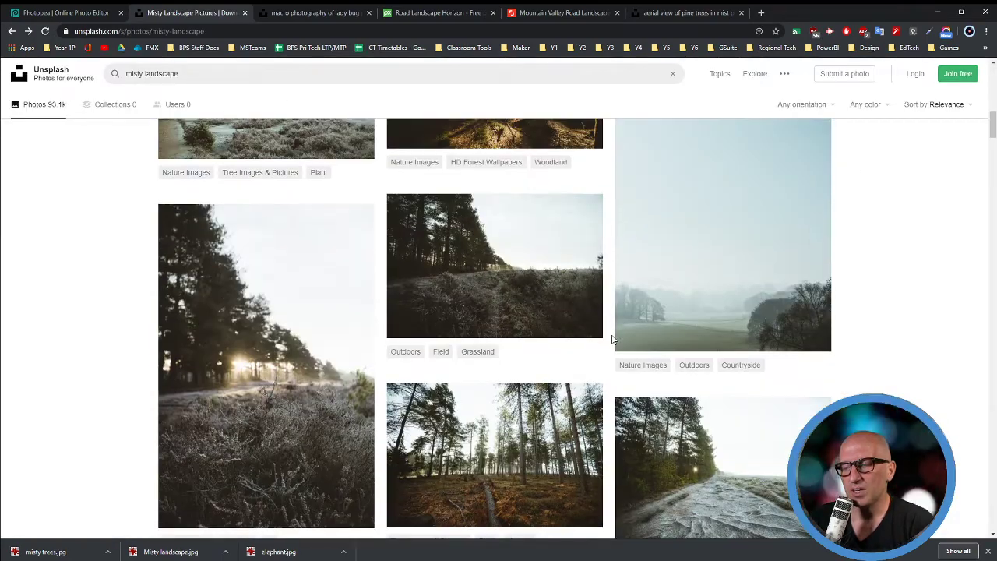
scroll(615, 343, up, 1)
scroll(614, 347, up, 5)
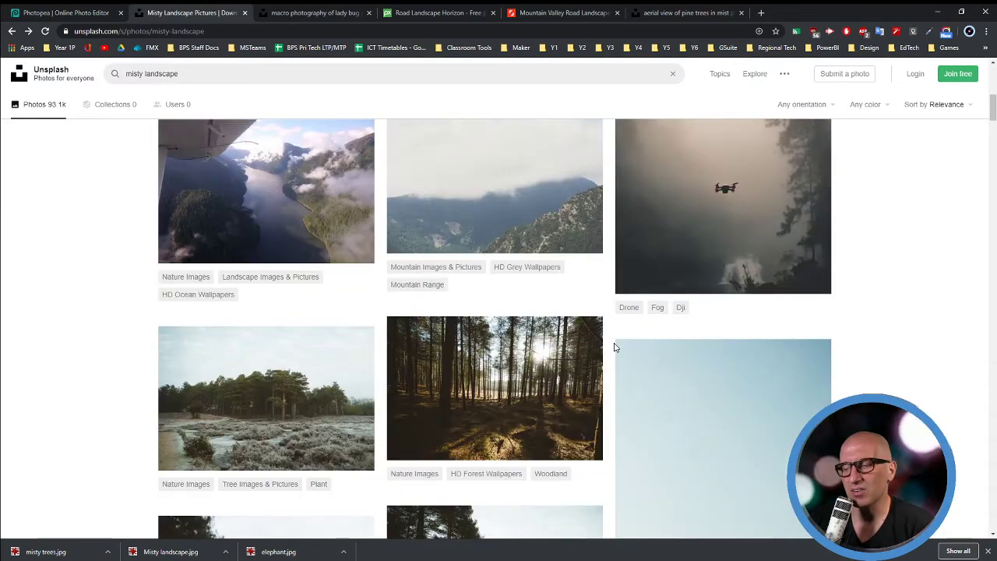
scroll(614, 350, up, 1)
scroll(614, 351, up, 1)
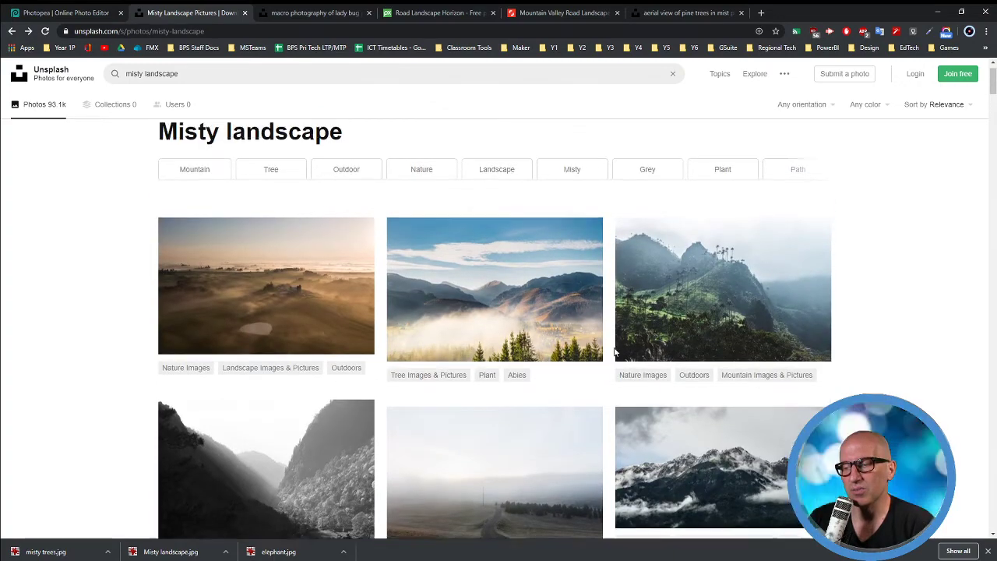
View the macro photo of the ladybird on the yellow flower, and return to the misty landscape results
click(311, 12)
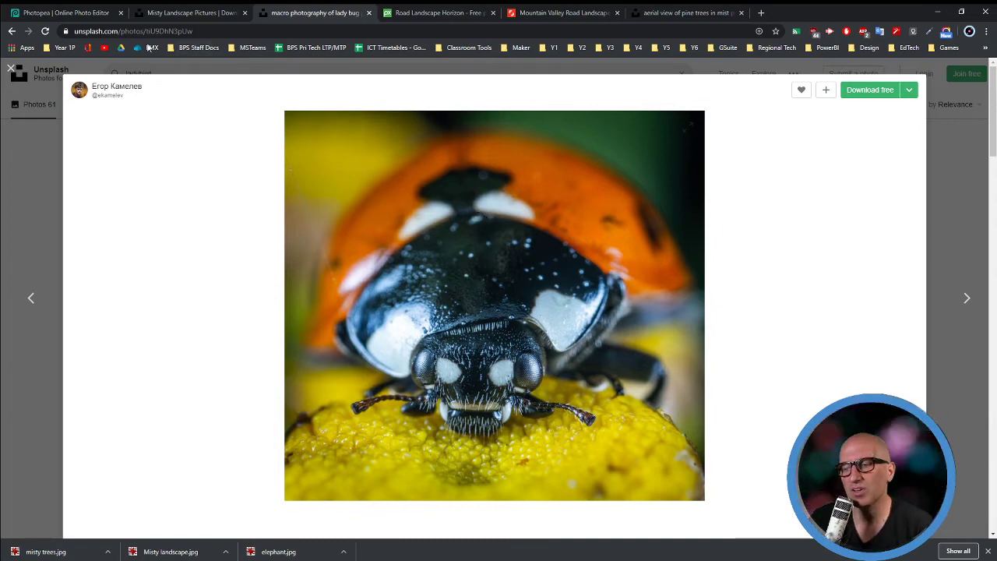
click(175, 14)
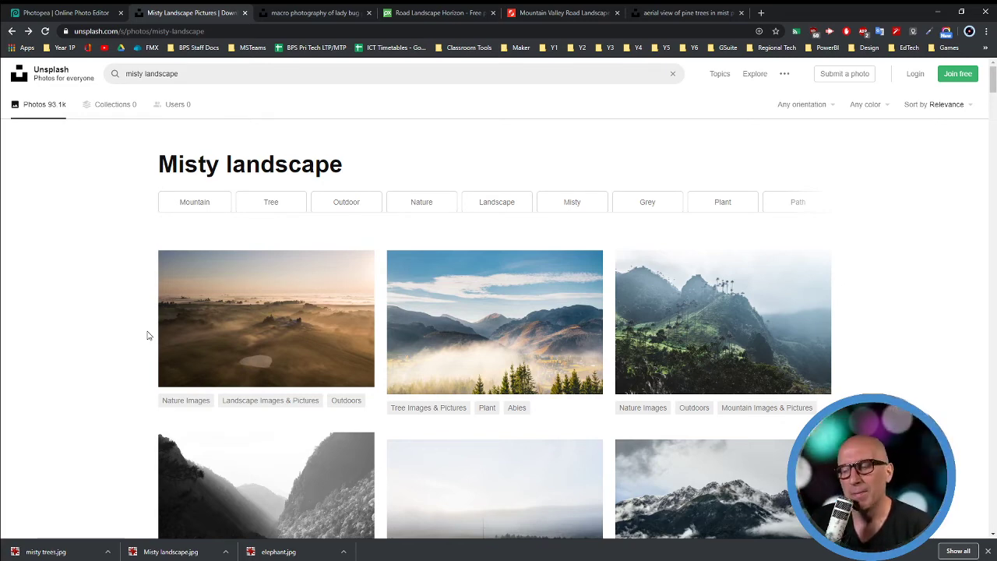
Examine the misty landscape photos further down the results, comparing their roads, forests, mountains and foregrounds as possible backgrounds
scroll(312, 350, down, 5)
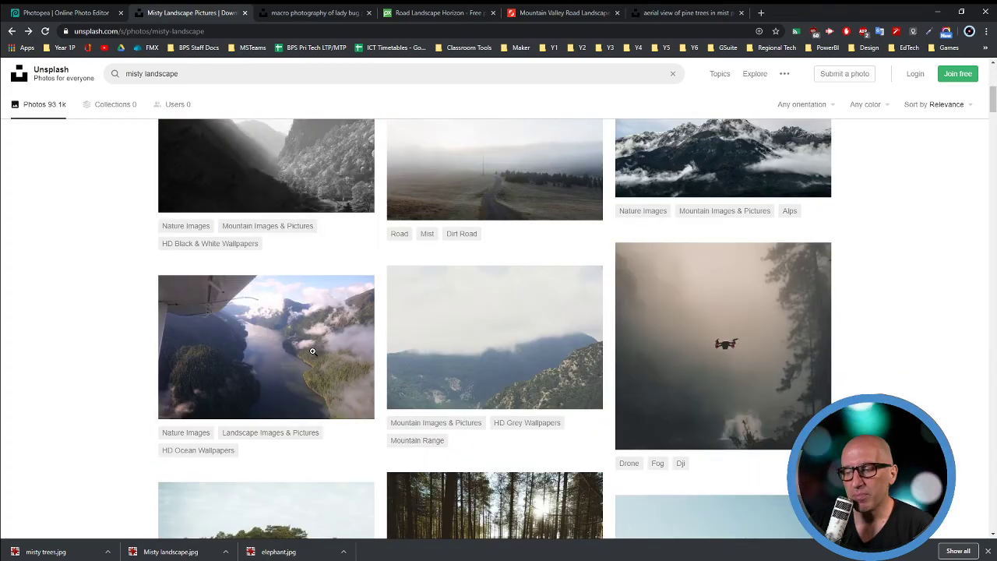
scroll(312, 351, down, 12)
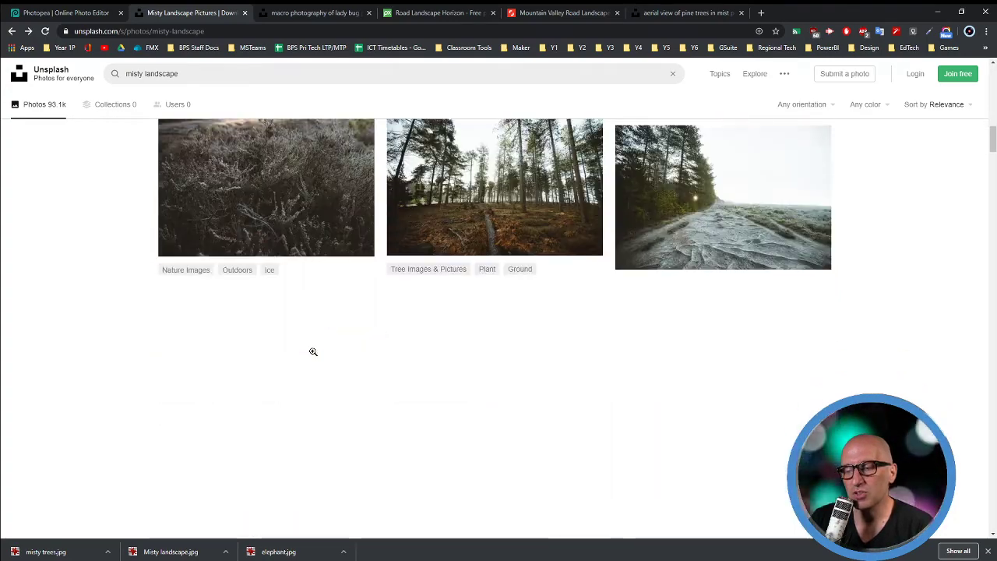
scroll(313, 352, down, 1)
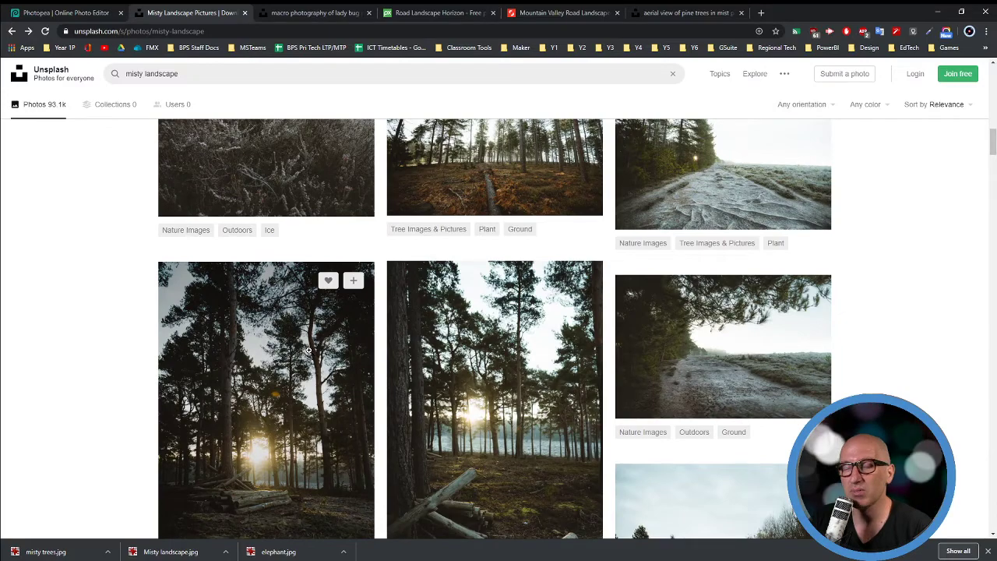
scroll(319, 346, down, 6)
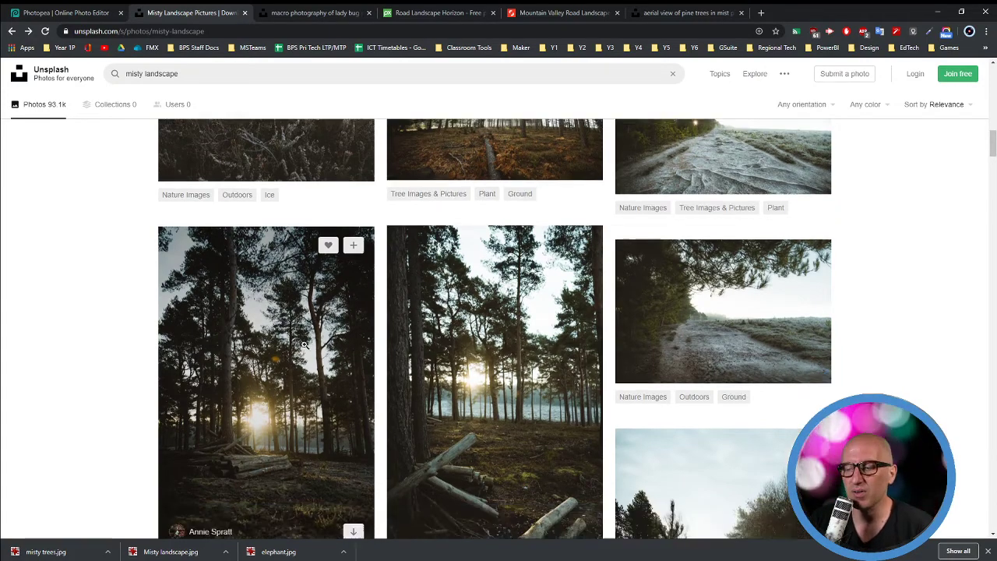
scroll(337, 350, down, 7)
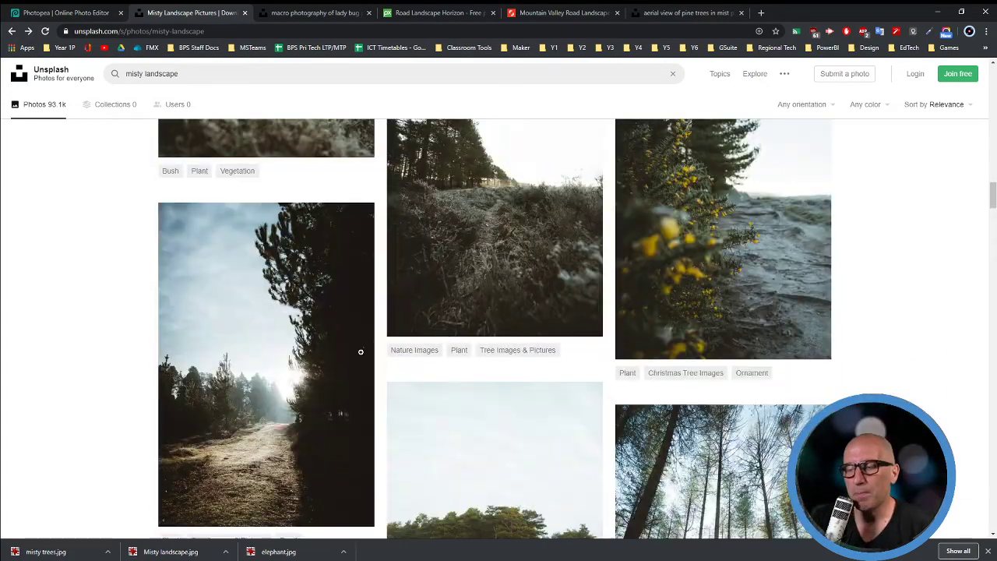
scroll(361, 352, down, 15)
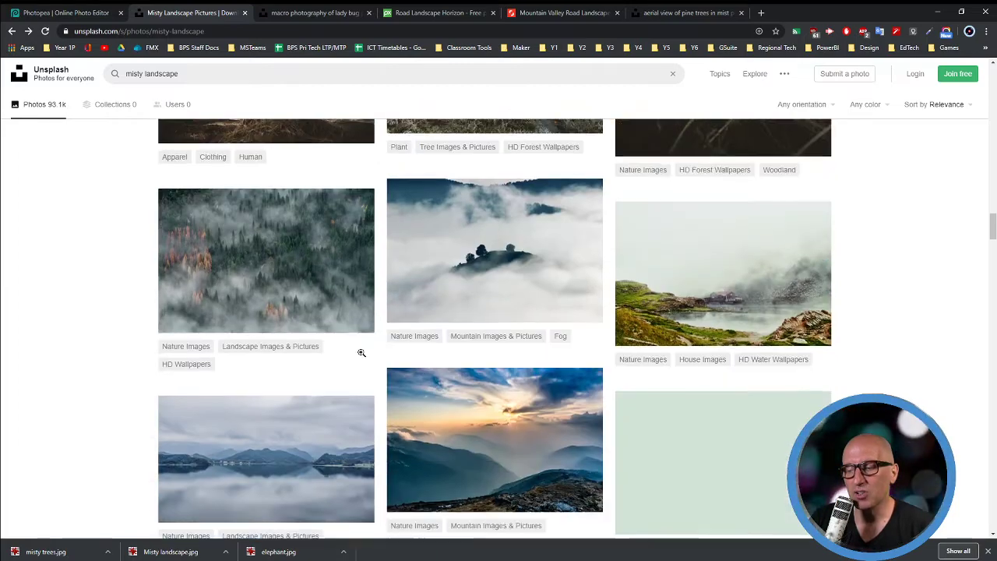
scroll(361, 352, down, 12)
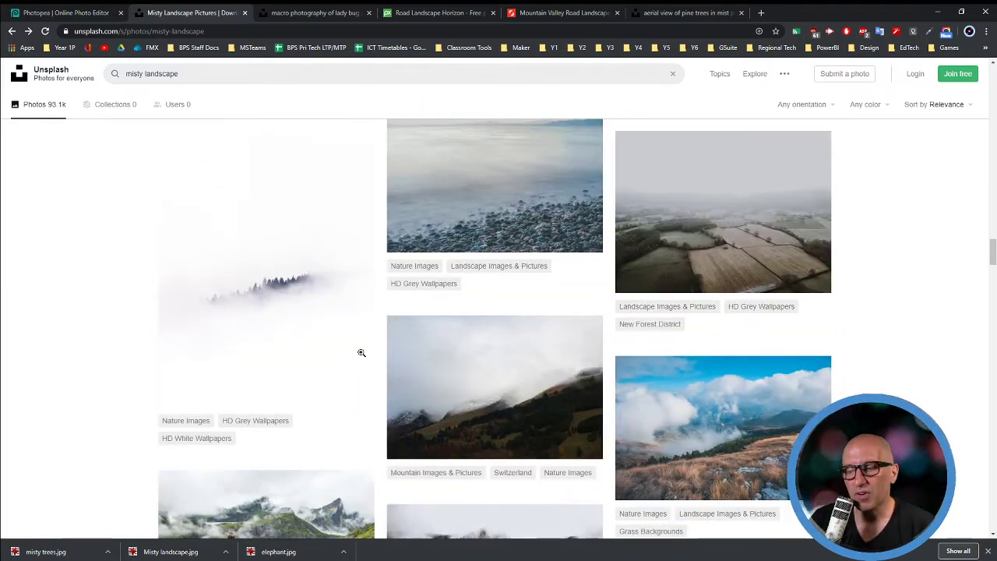
scroll(360, 353, down, 1)
scroll(360, 353, up, 1)
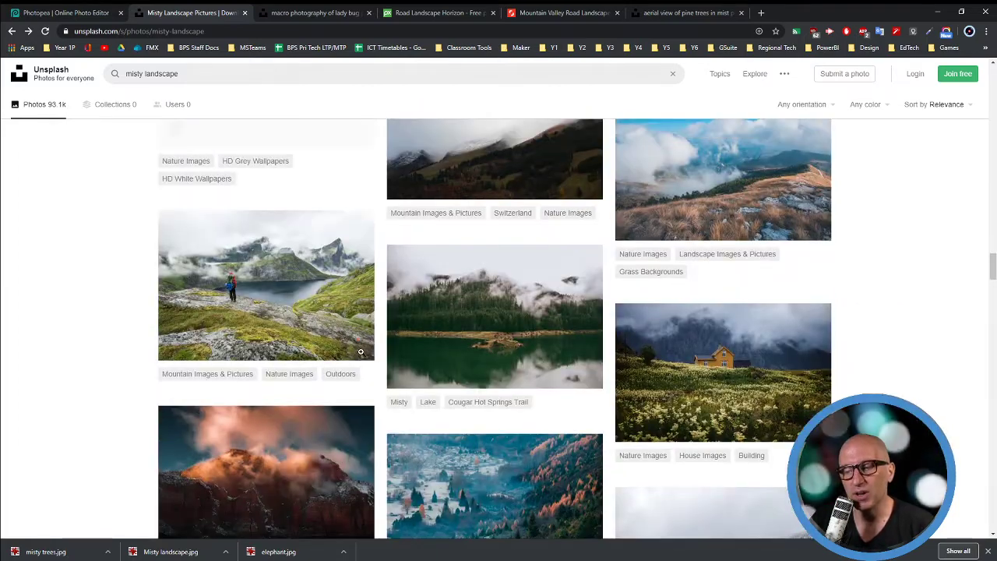
scroll(361, 353, down, 2)
scroll(360, 352, down, 3)
scroll(363, 351, up, 1)
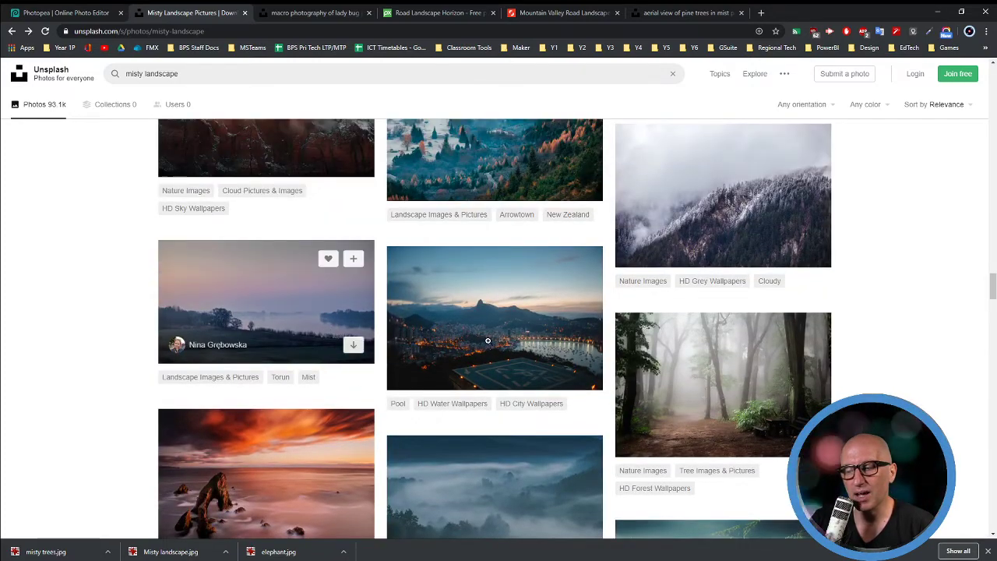
scroll(431, 346, down, 3)
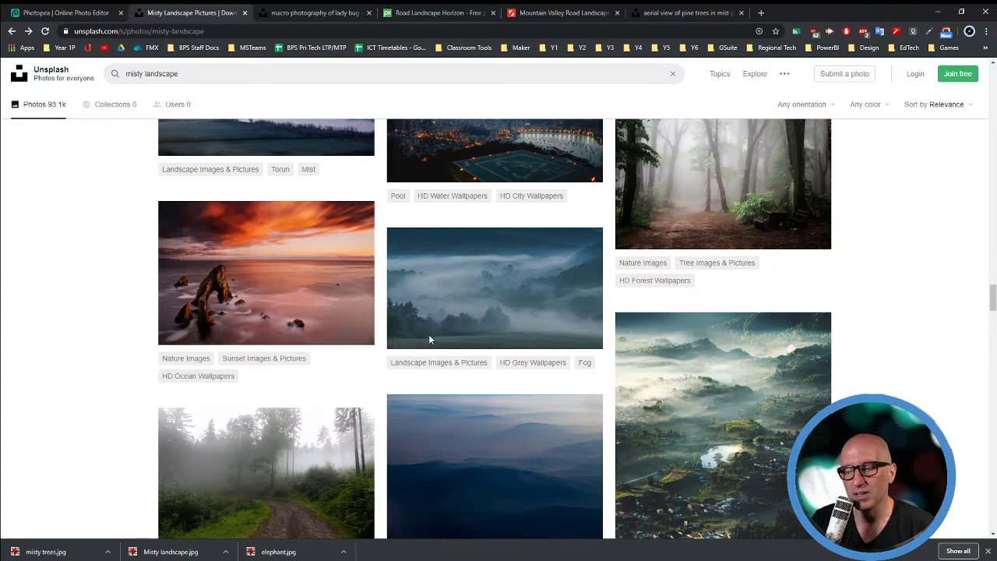
scroll(430, 341, down, 3)
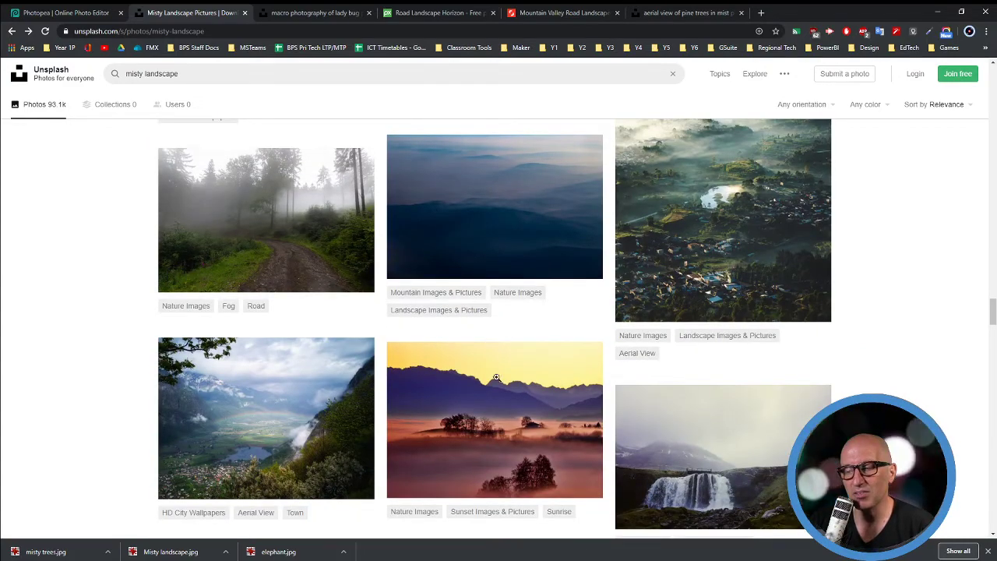
scroll(398, 302, down, 2)
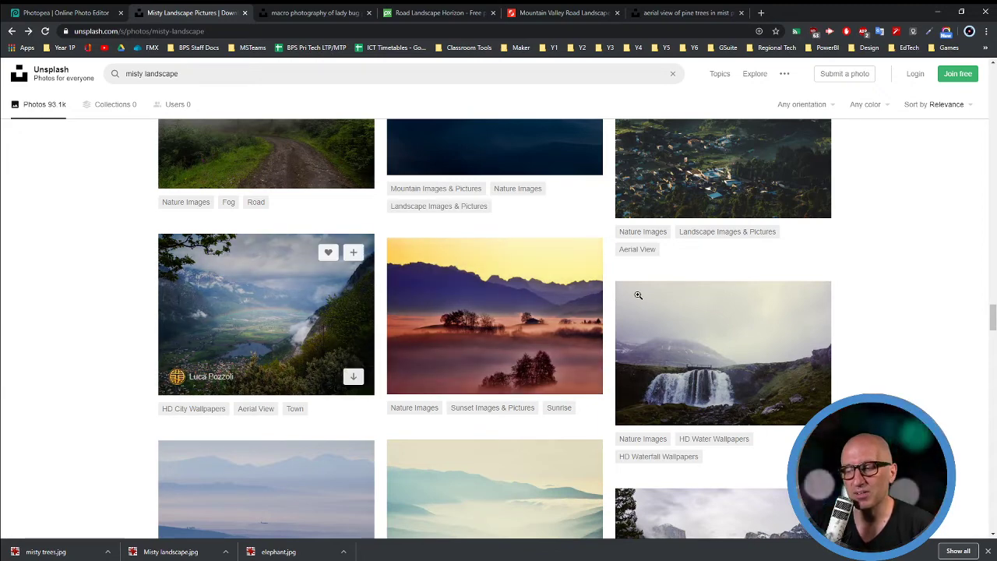
scroll(390, 367, down, 3)
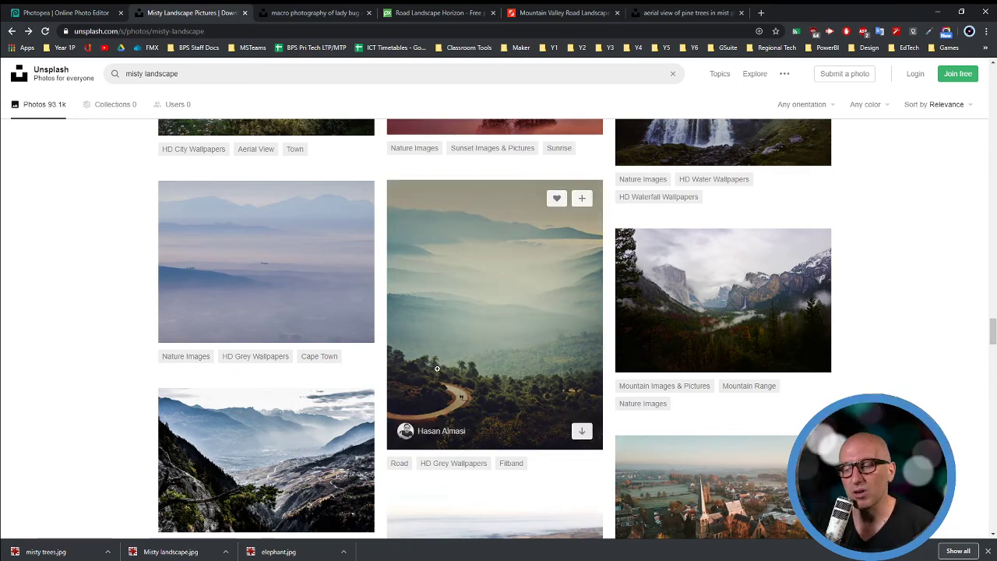
scroll(438, 368, down, 3)
scroll(439, 370, down, 4)
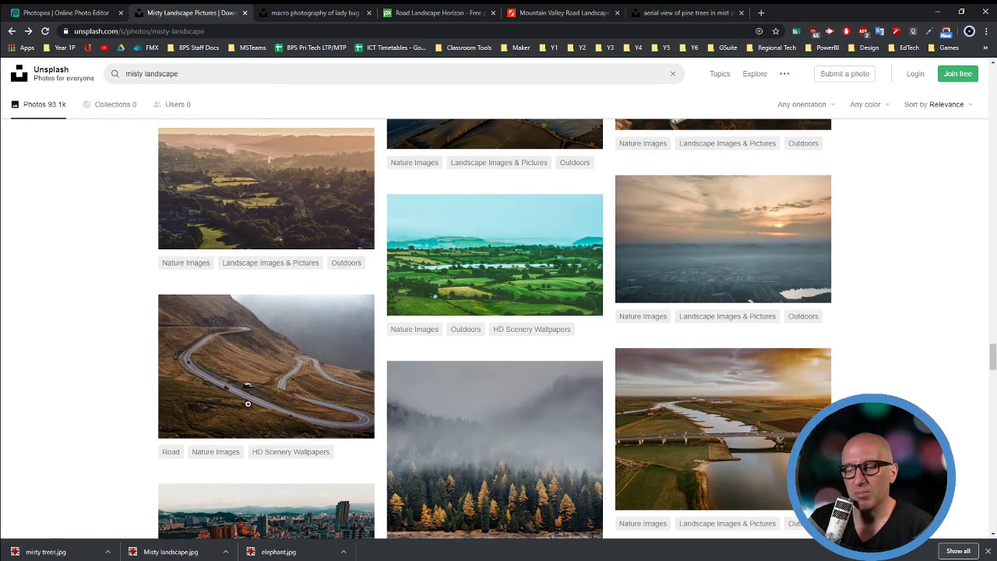
scroll(373, 410, down, 1)
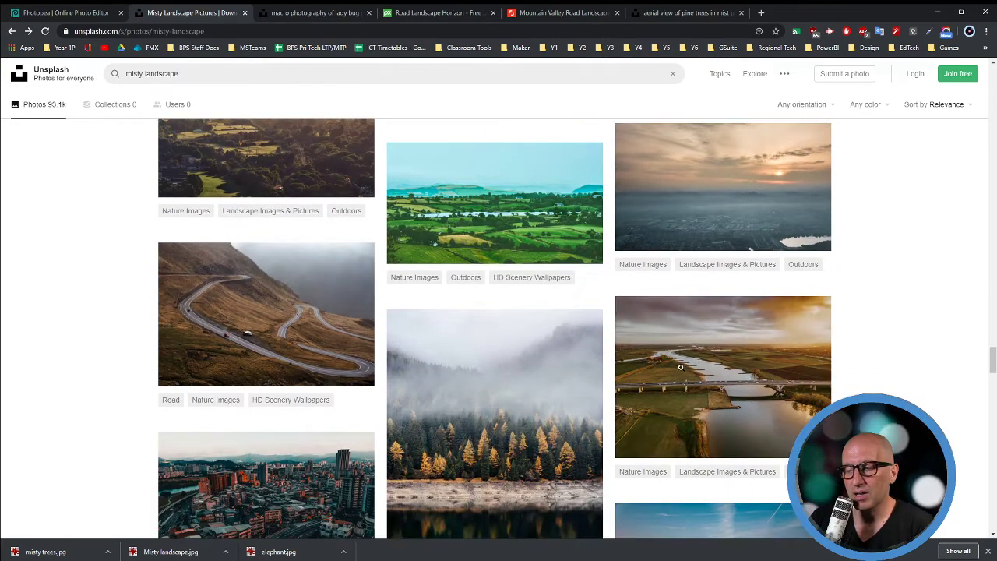
scroll(436, 404, down, 6)
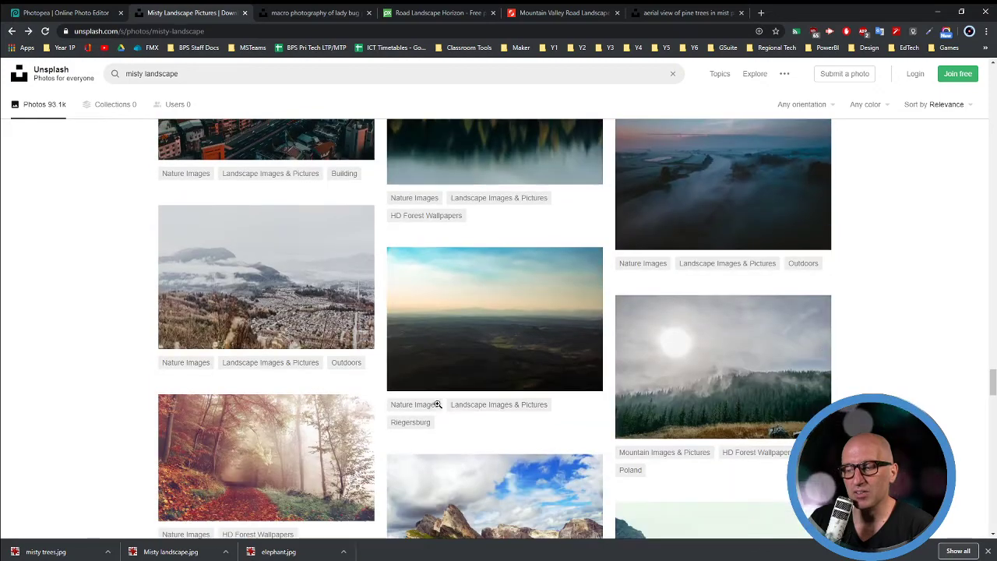
scroll(424, 407, down, 2)
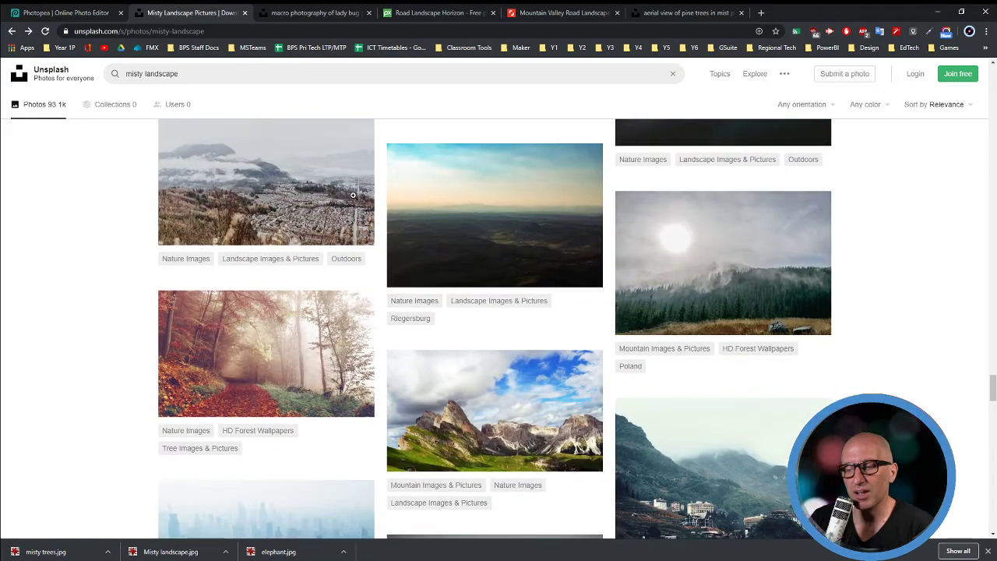
scroll(568, 386, down, 3)
scroll(514, 314, down, 4)
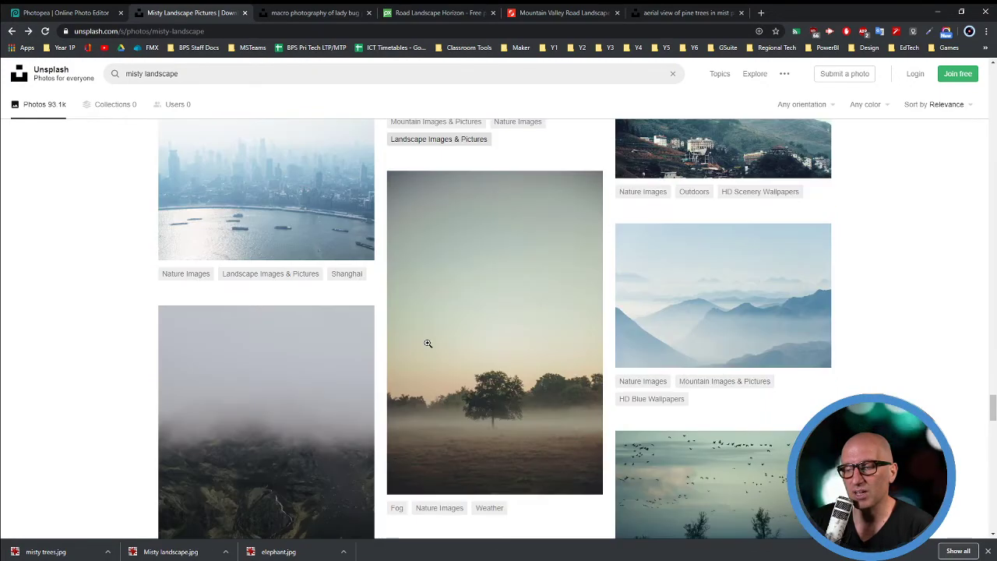
scroll(605, 310, up, 2)
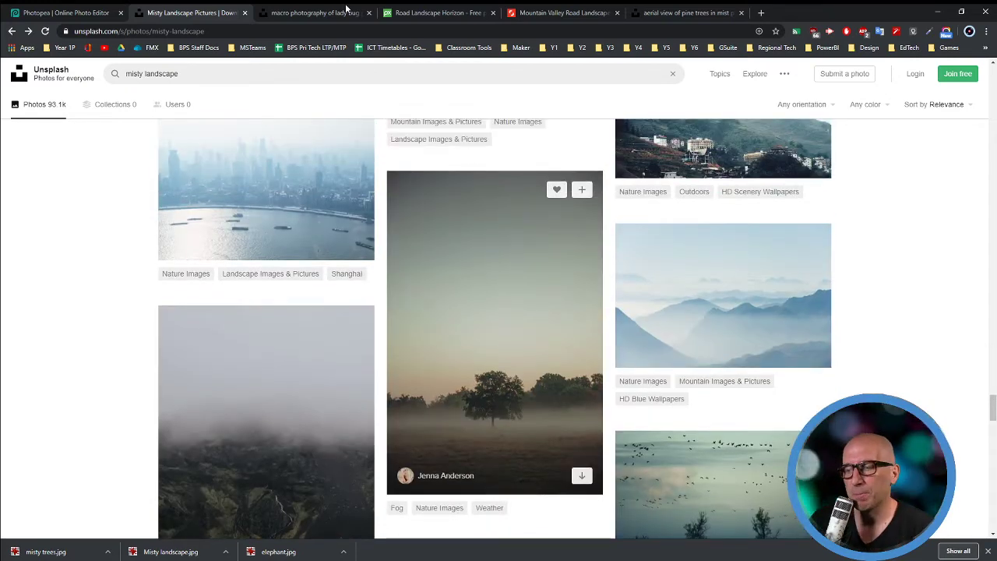
View the ladybird macro photo again and open the downloaded Misty landscape.jpg
click(304, 13)
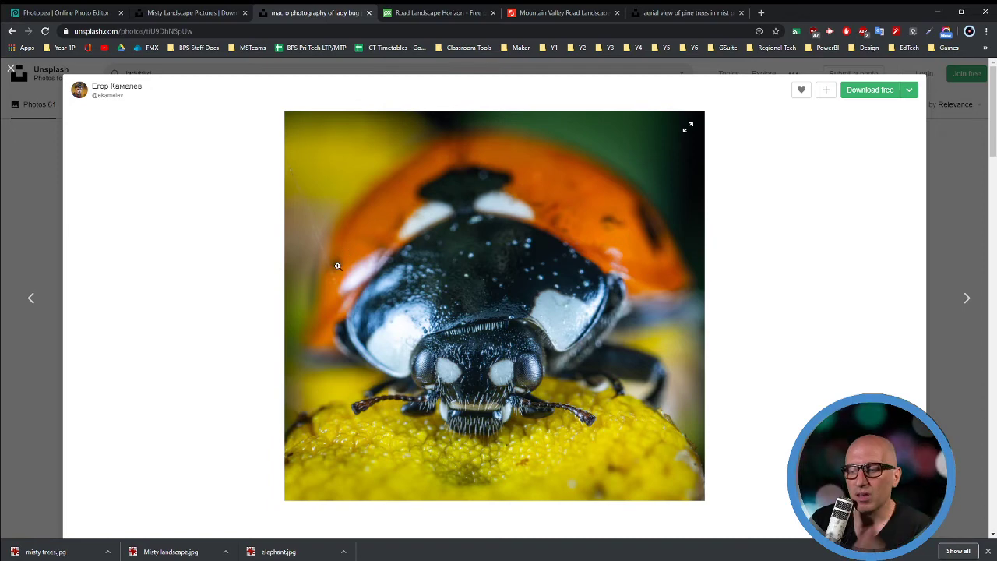
click(168, 550)
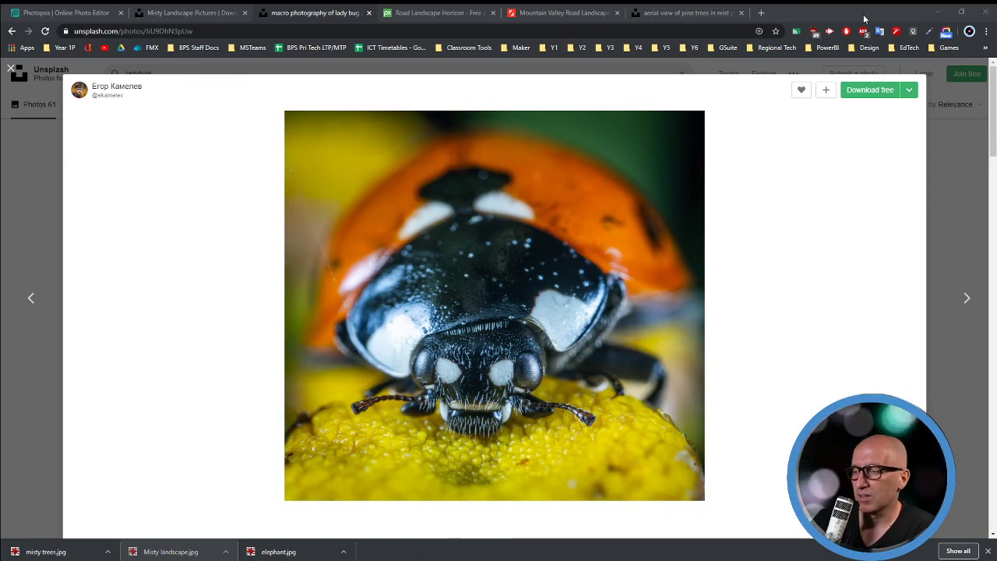
Switch to IrfanView and look through the downloaded misty trees, misty landscape and elephant photos, going back to the misty landscape
click(935, 13)
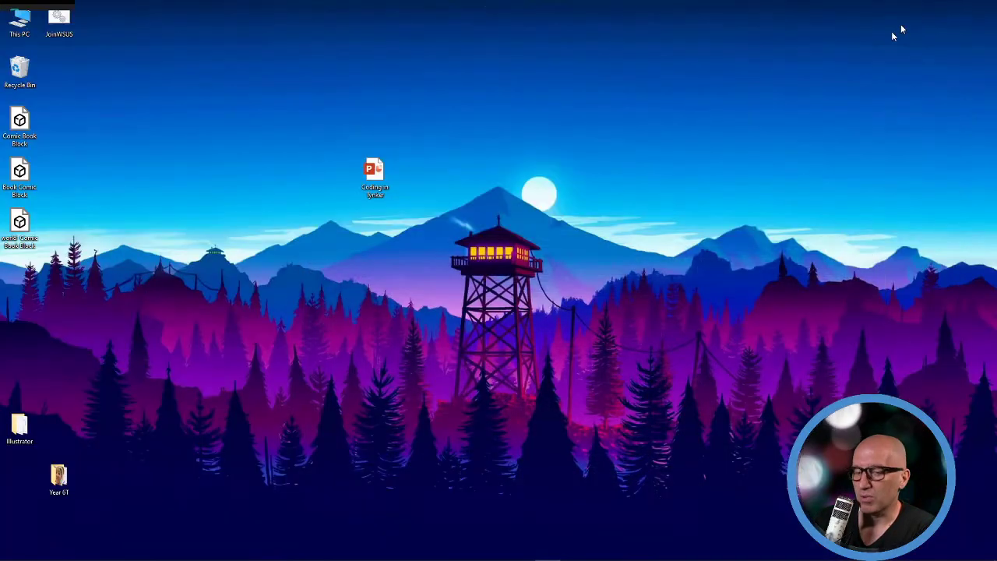
click(748, 550)
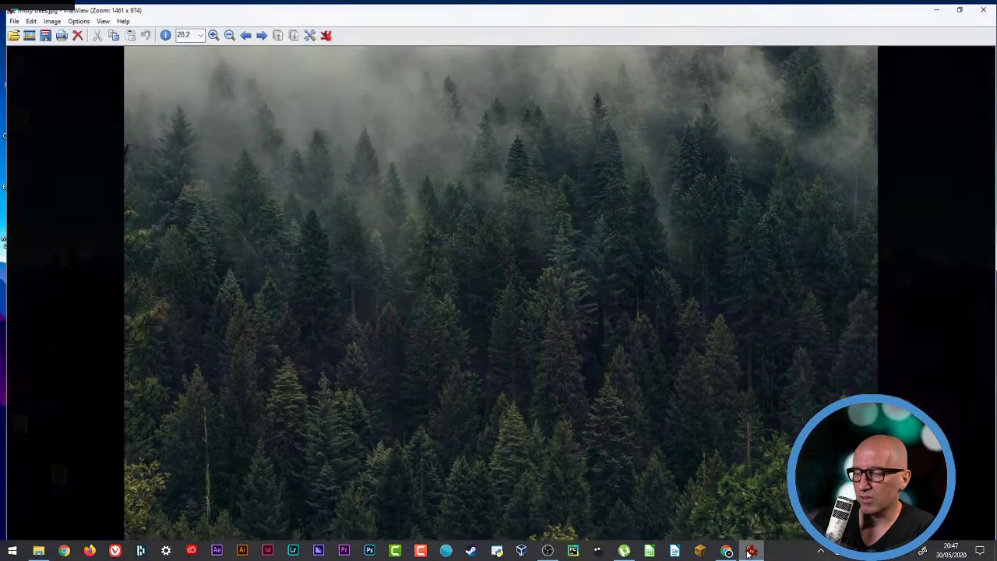
scroll(519, 345, down, 2)
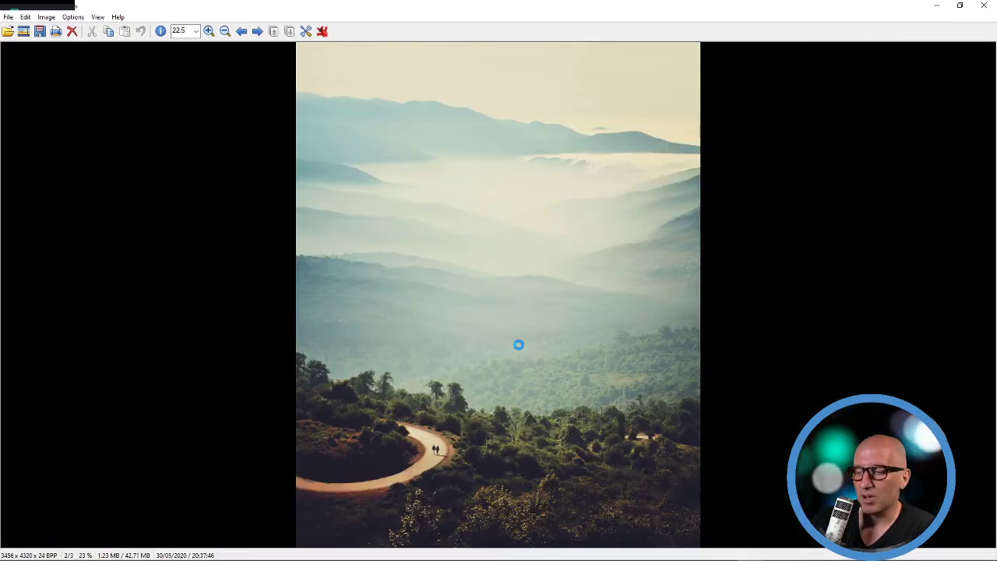
scroll(519, 344, down, 1)
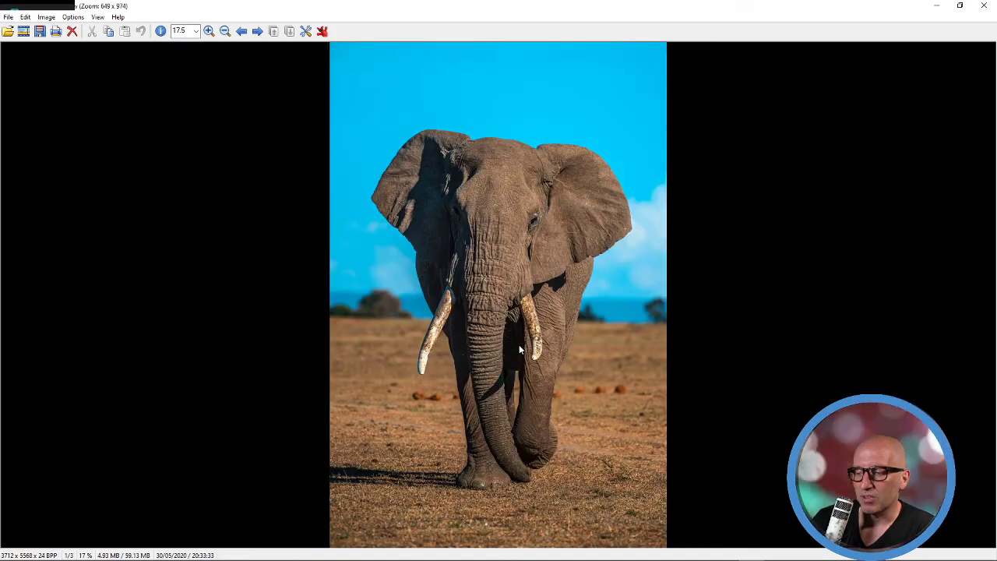
scroll(519, 345, up, 1)
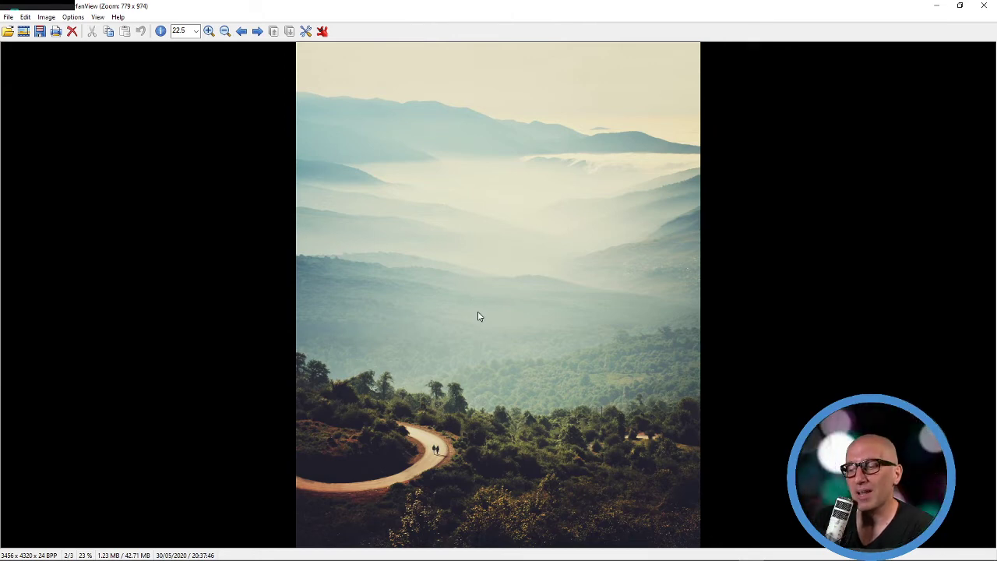
Compare the misty trees and misty landscape photos, dismissing the folder browsing dialog, and end on the misty trees photo
key(Right)
key(Right)
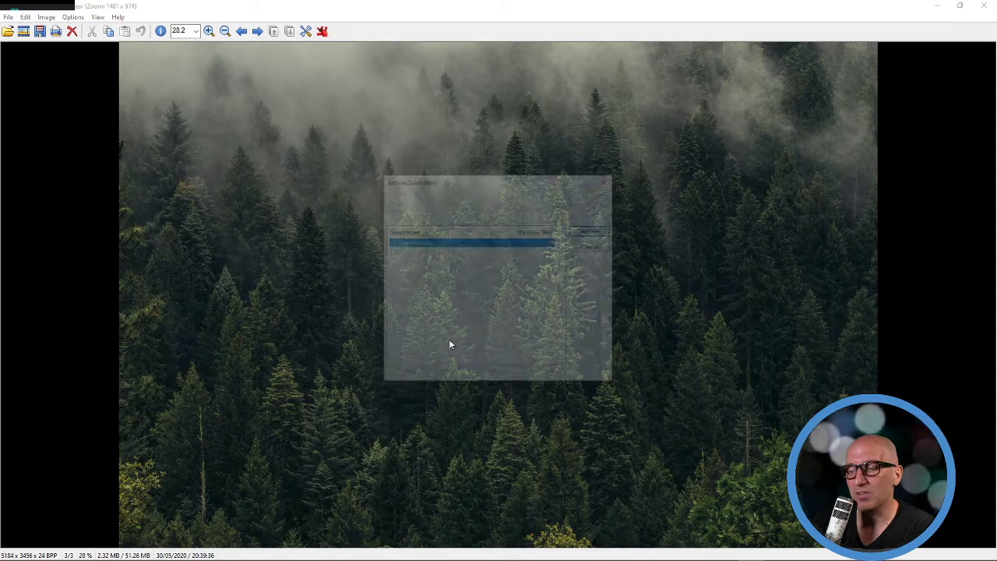
key(Down)
click(608, 180)
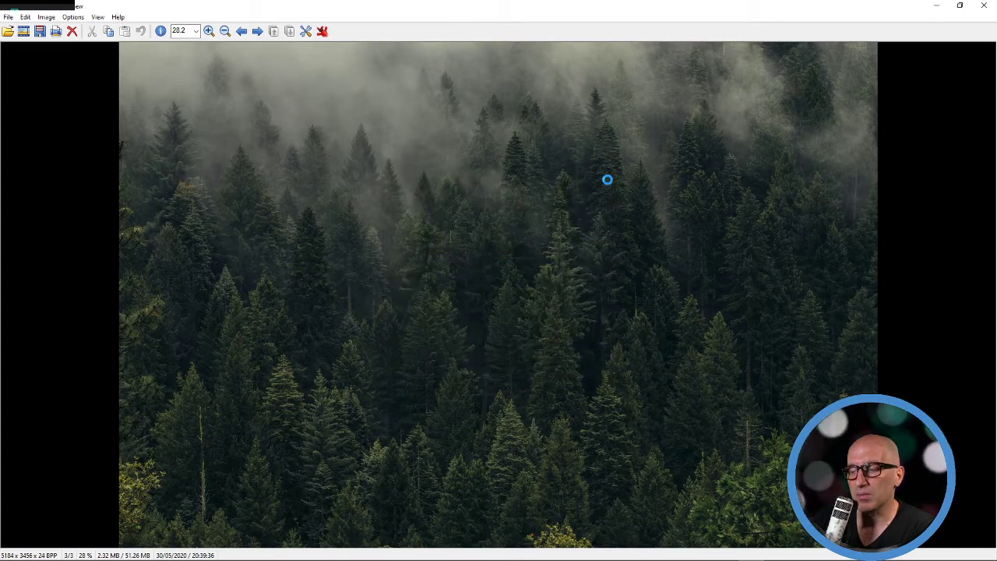
key(Left)
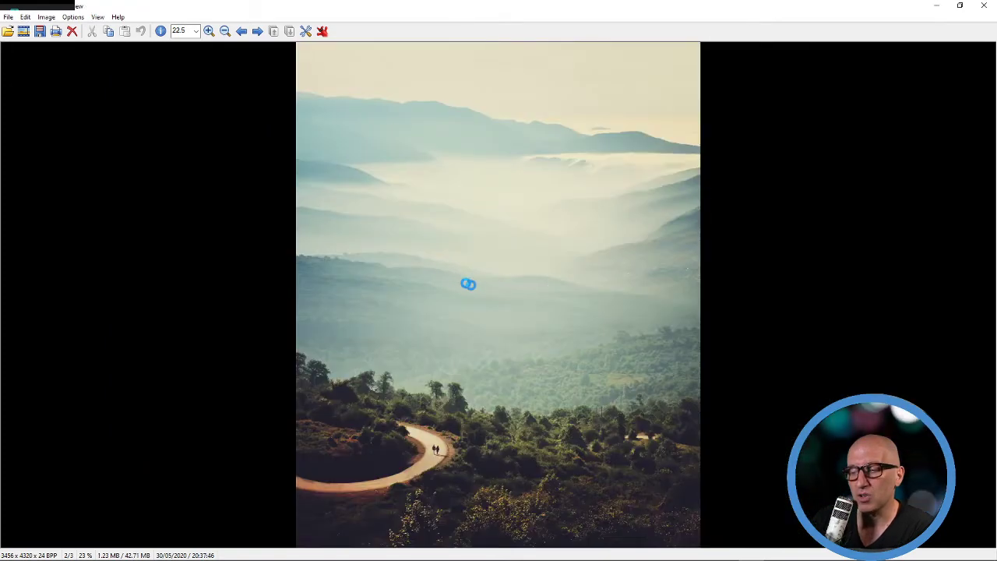
key(Right)
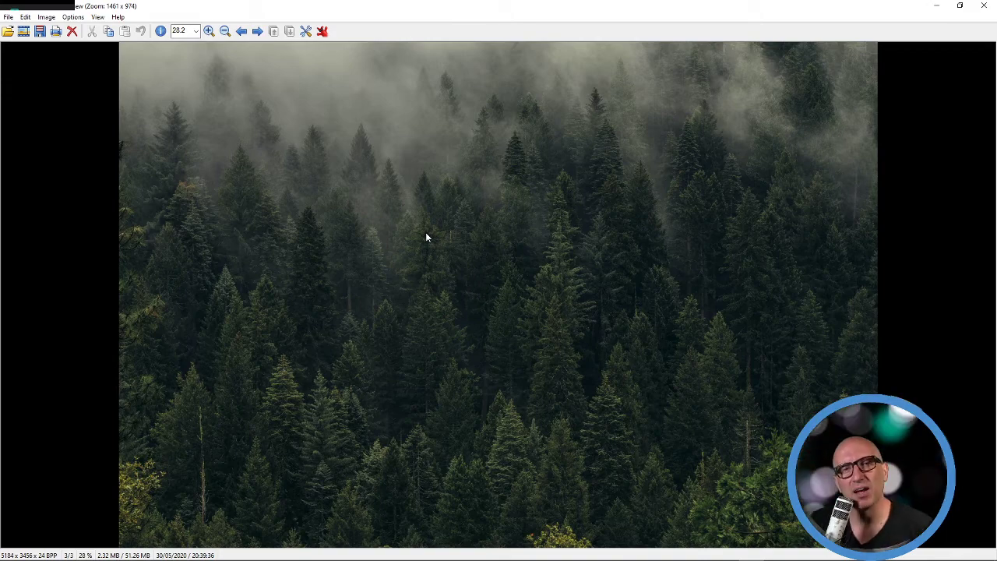
Switch back to Chrome and close the ladybird macro photo to return to the ladybird search results on Unsplash
click(938, 8)
mouse_move(591, 558)
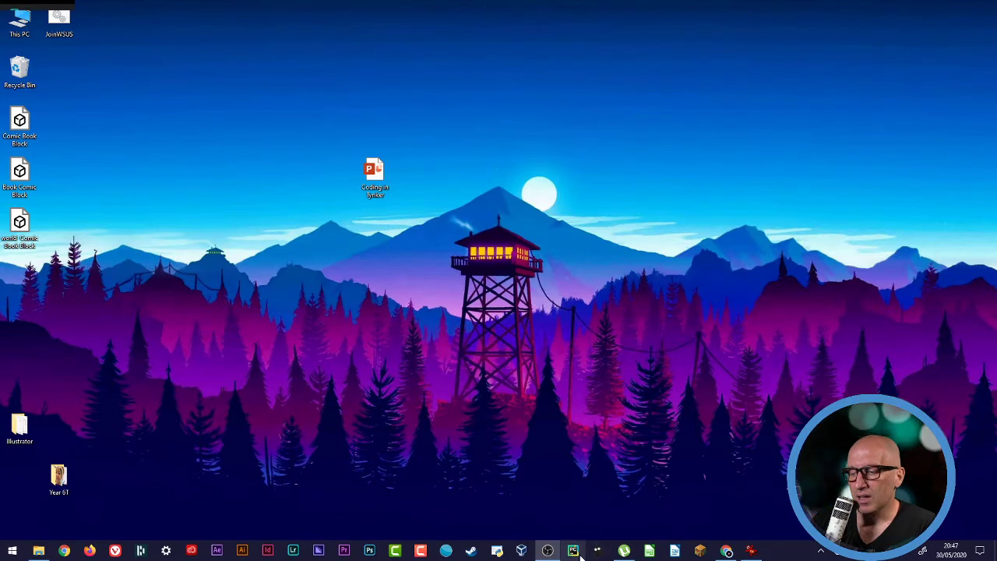
click(726, 551)
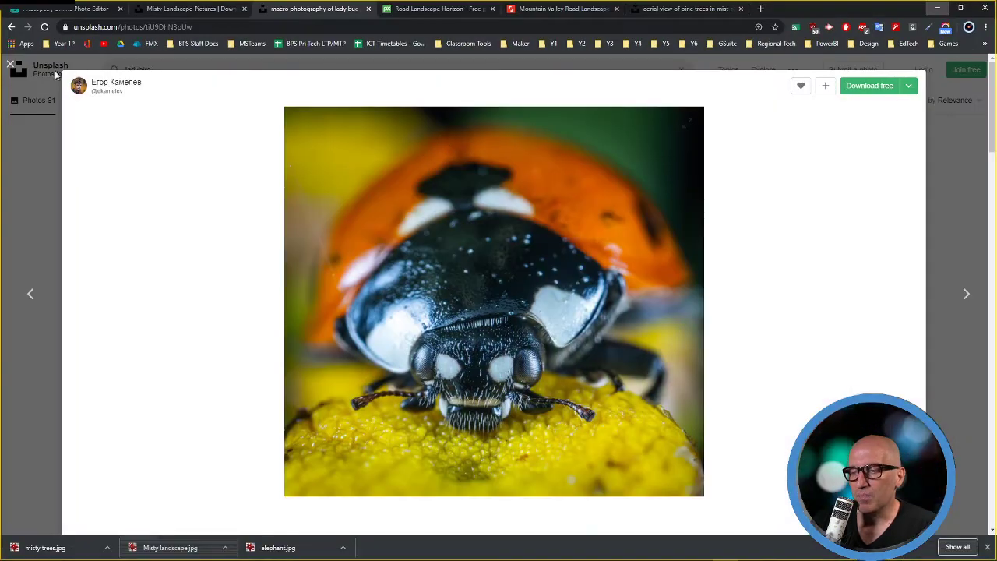
click(16, 72)
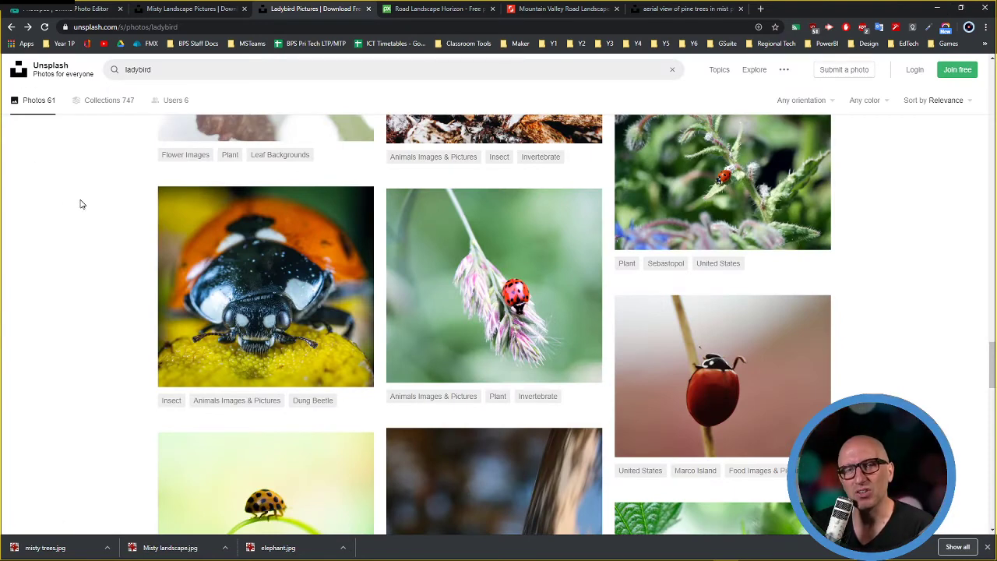
View the Road Landscape Horizon photo on Pixabay, dismiss its download login dialog, and examine the page's sponsored and related images
click(421, 11)
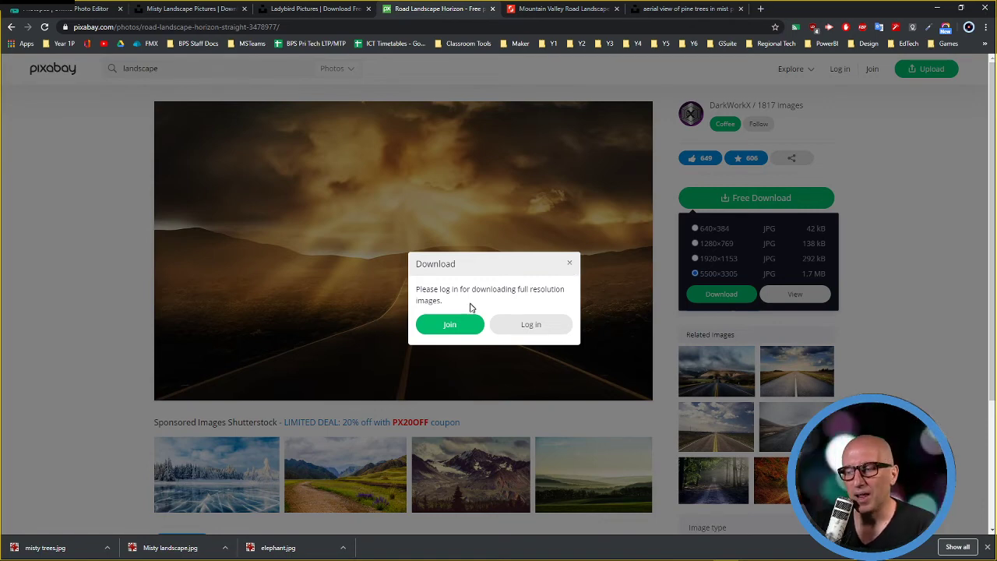
click(570, 265)
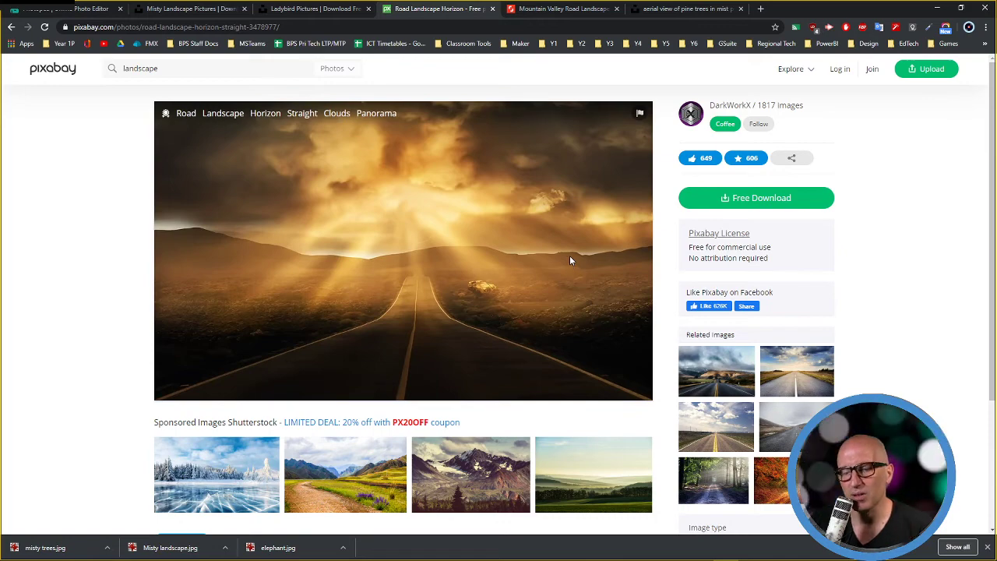
scroll(541, 333, down, 2)
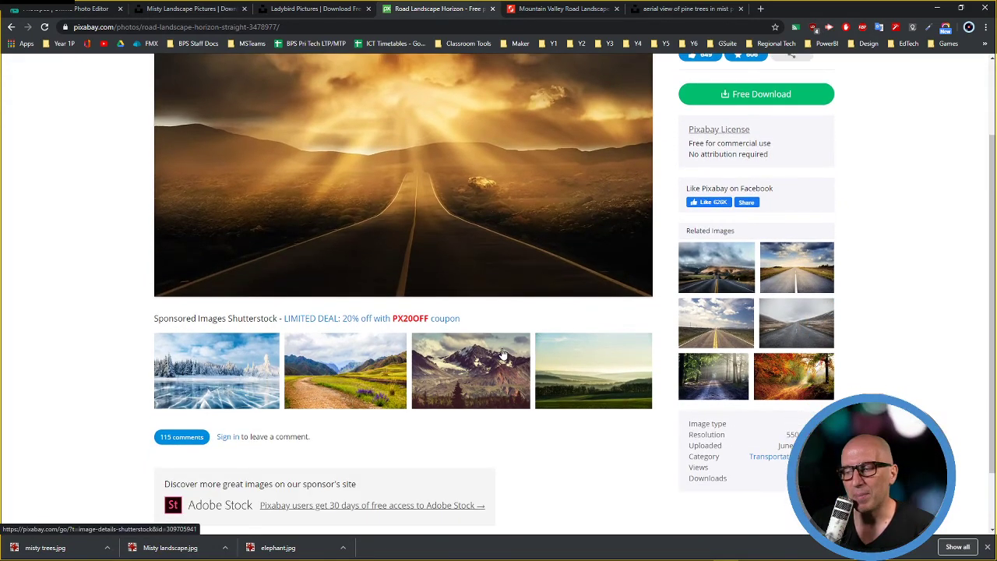
scroll(536, 356, up, 2)
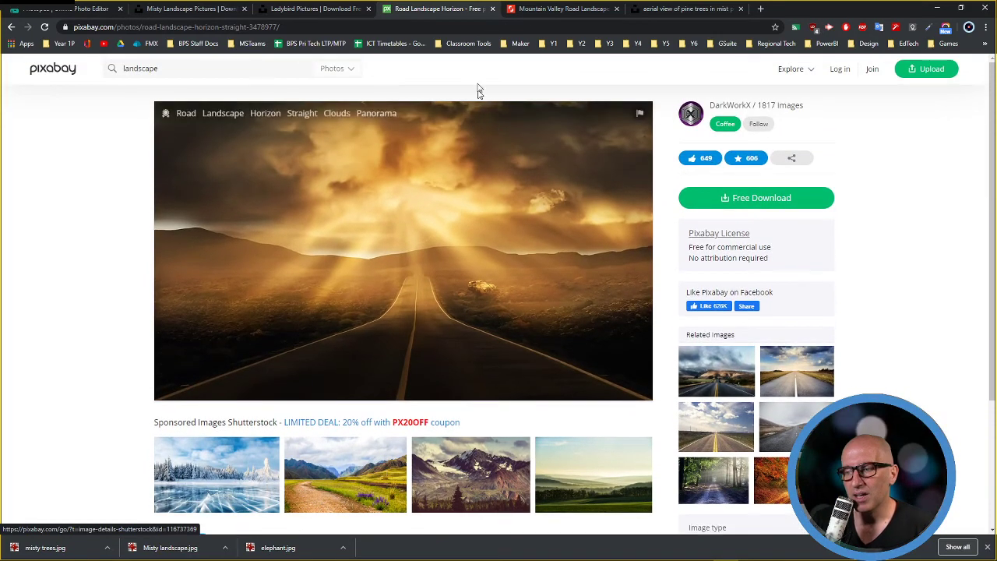
View the Shutterstock page of the mountain valley road landscape, and return to the misty landscape results on Unsplash
click(536, 9)
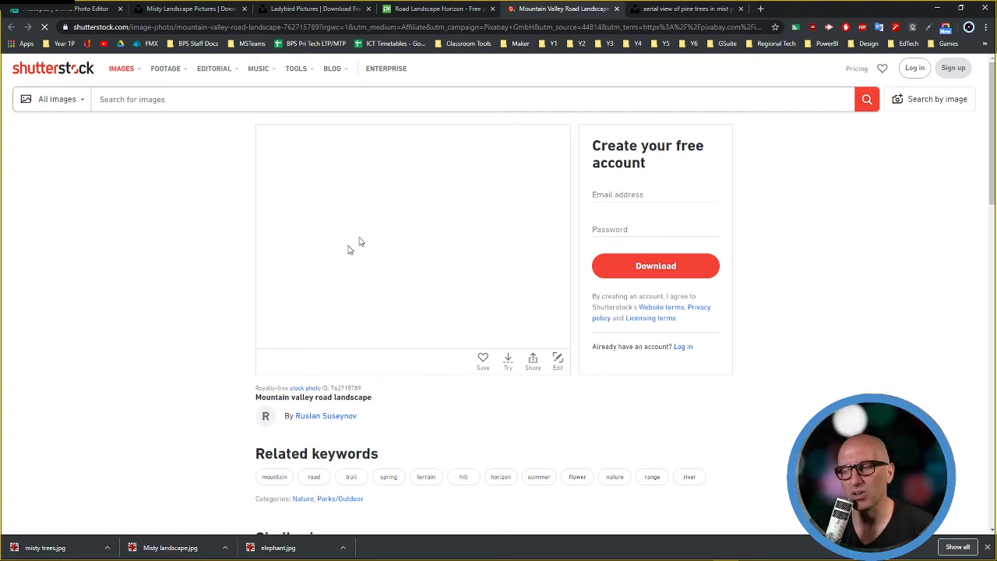
click(165, 10)
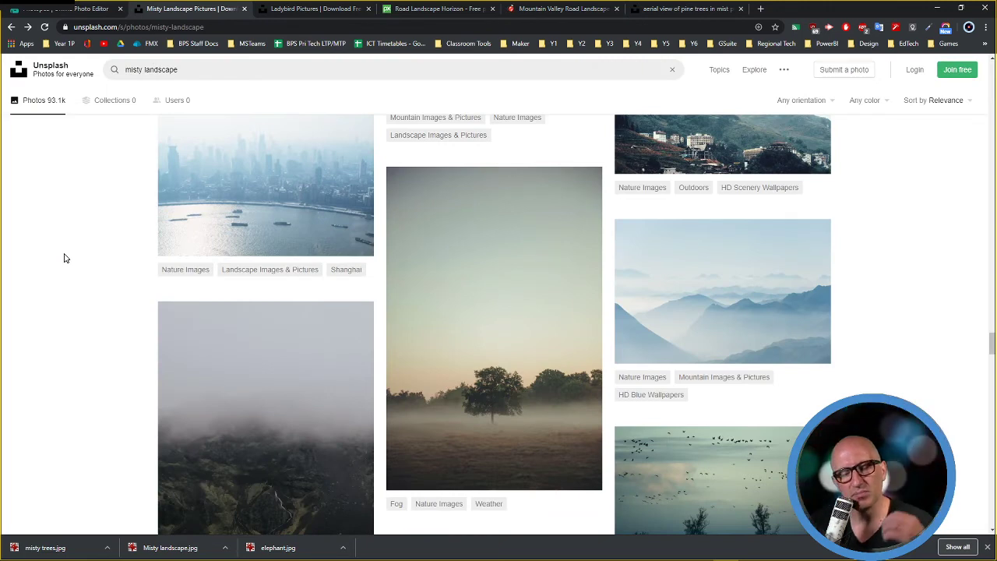